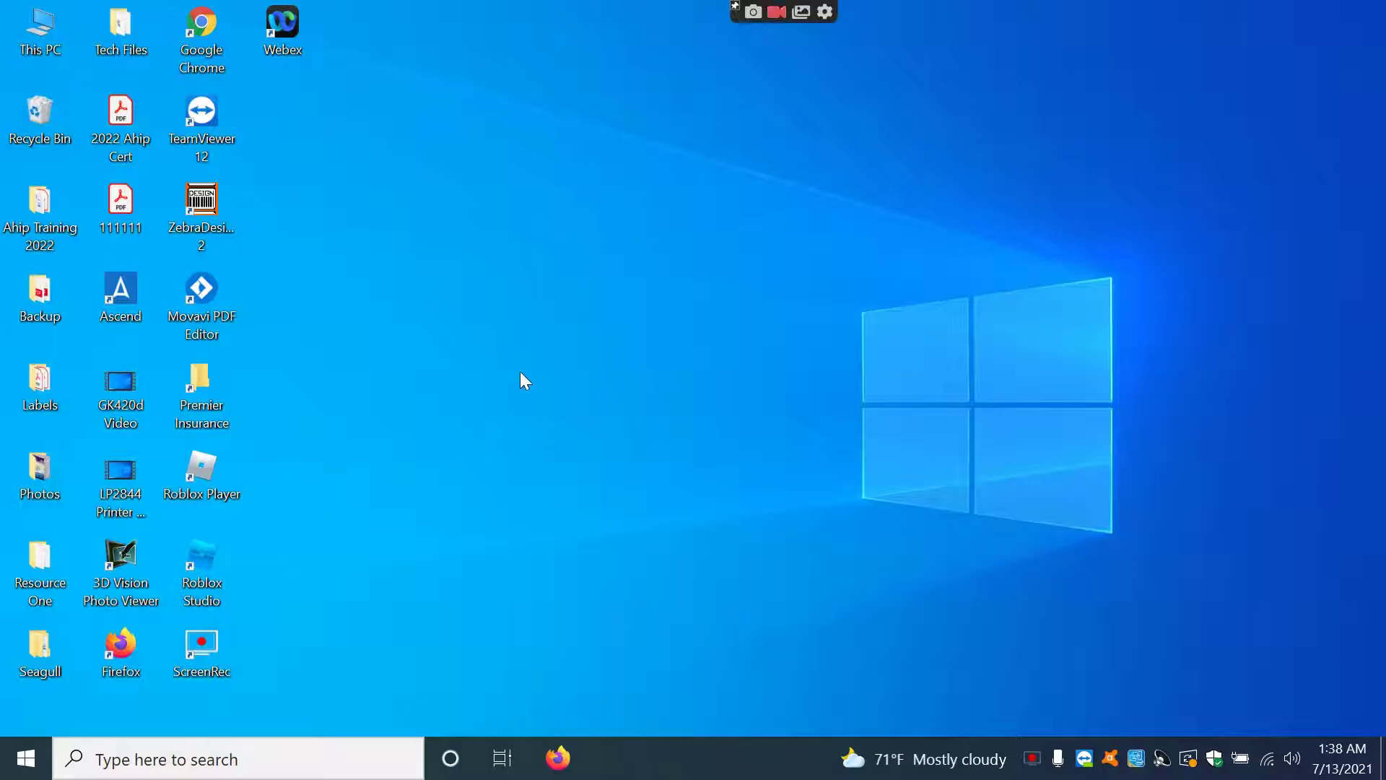
# Find Control Panel by searching 'co' and open its Devices and Printers list.
pyautogui.click(325, 759)
pyautogui.write('co')
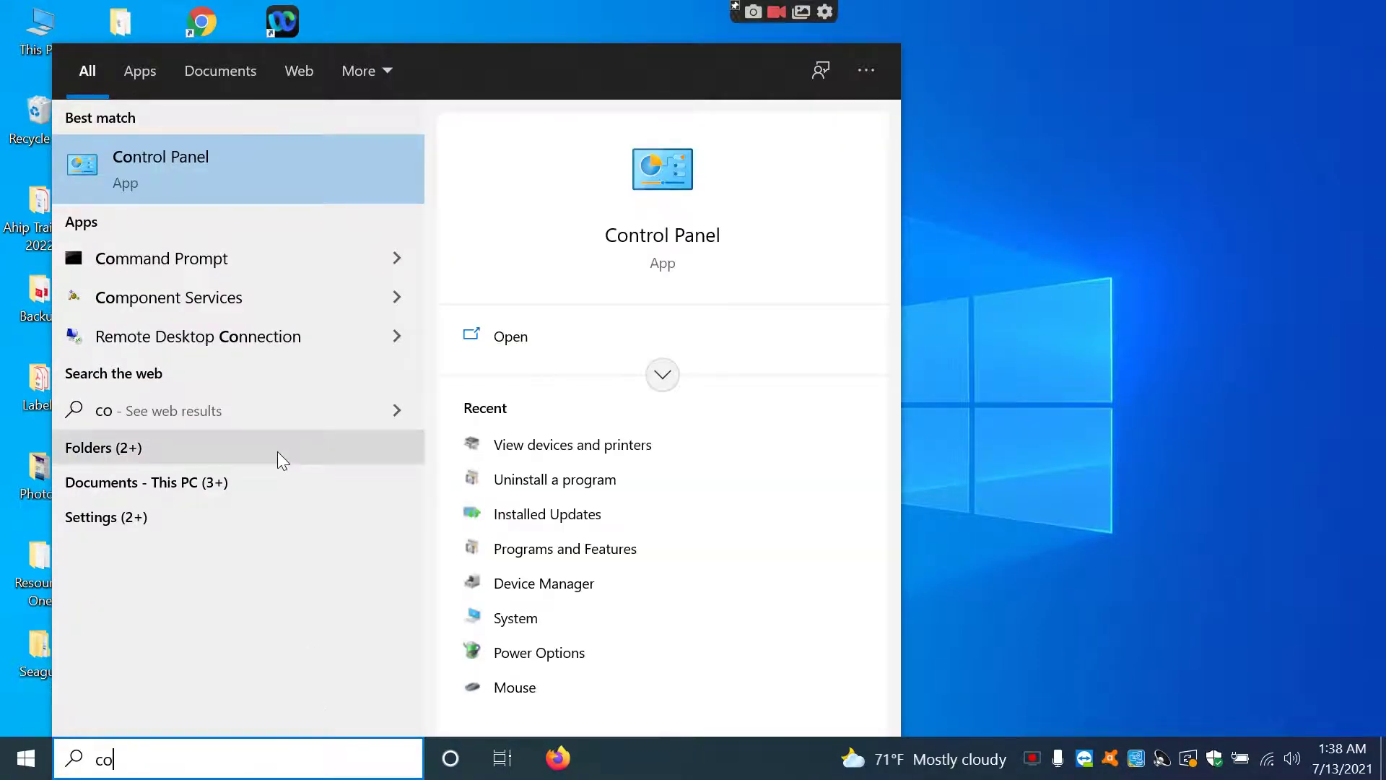
pyautogui.click(186, 167)
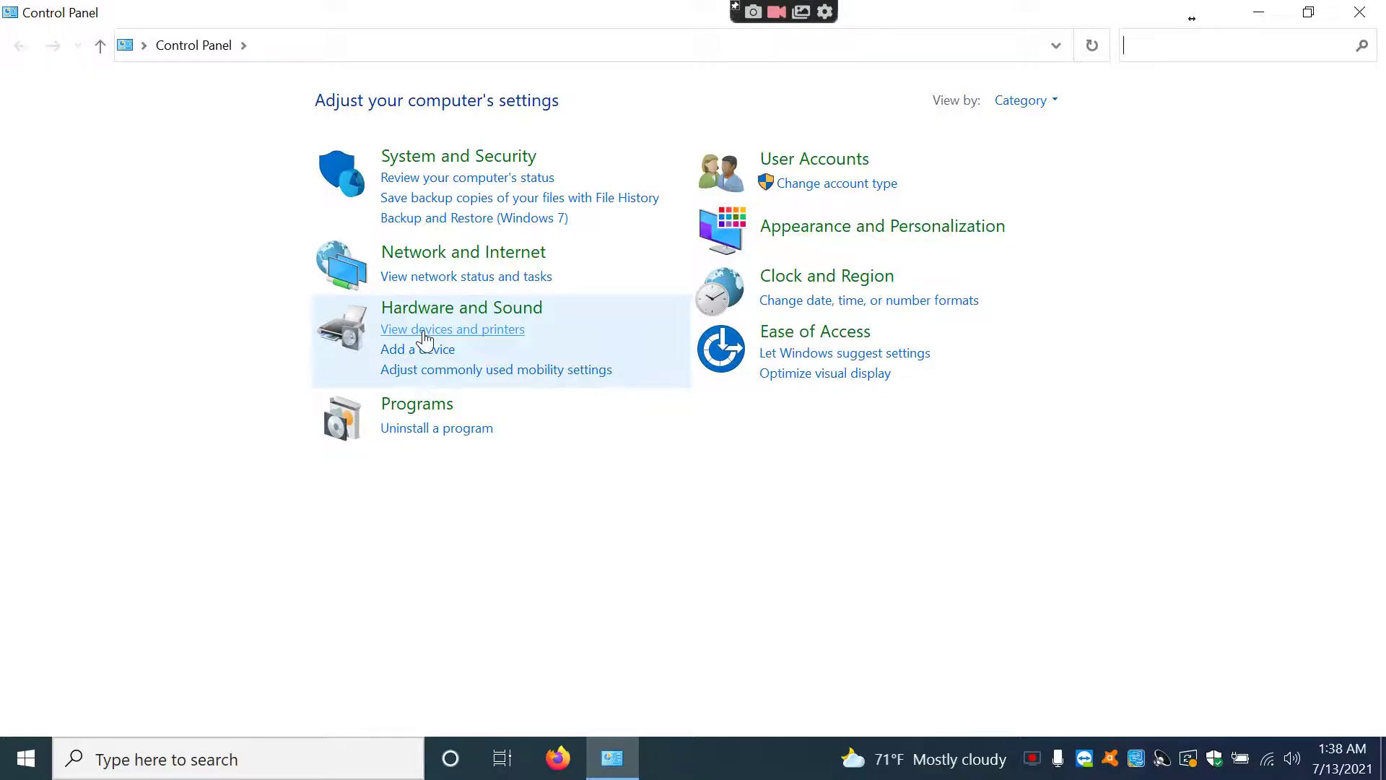
pyautogui.click(424, 332)
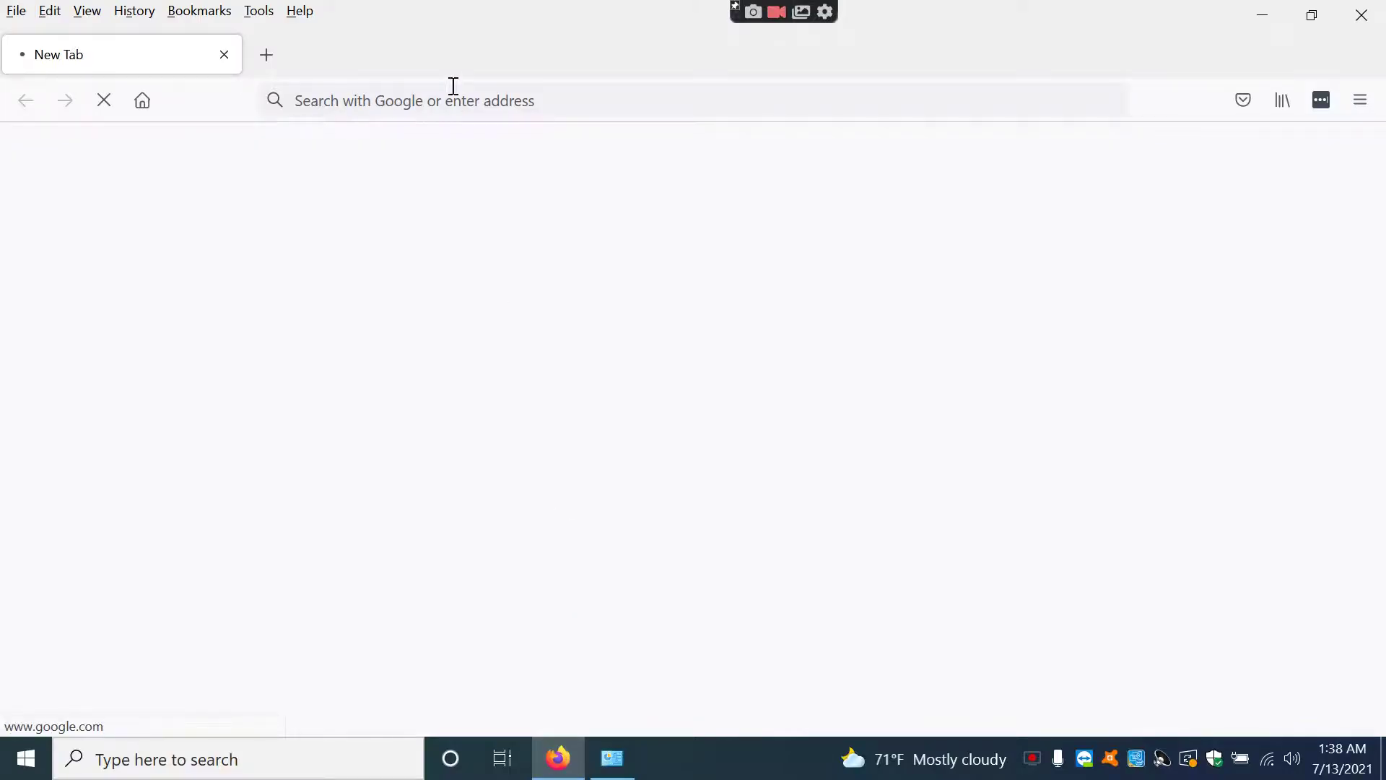
# Load the pasted Zebra driver download URL and accept the licence to begin downloading.
pyautogui.hotkey('ctrl', 'v')
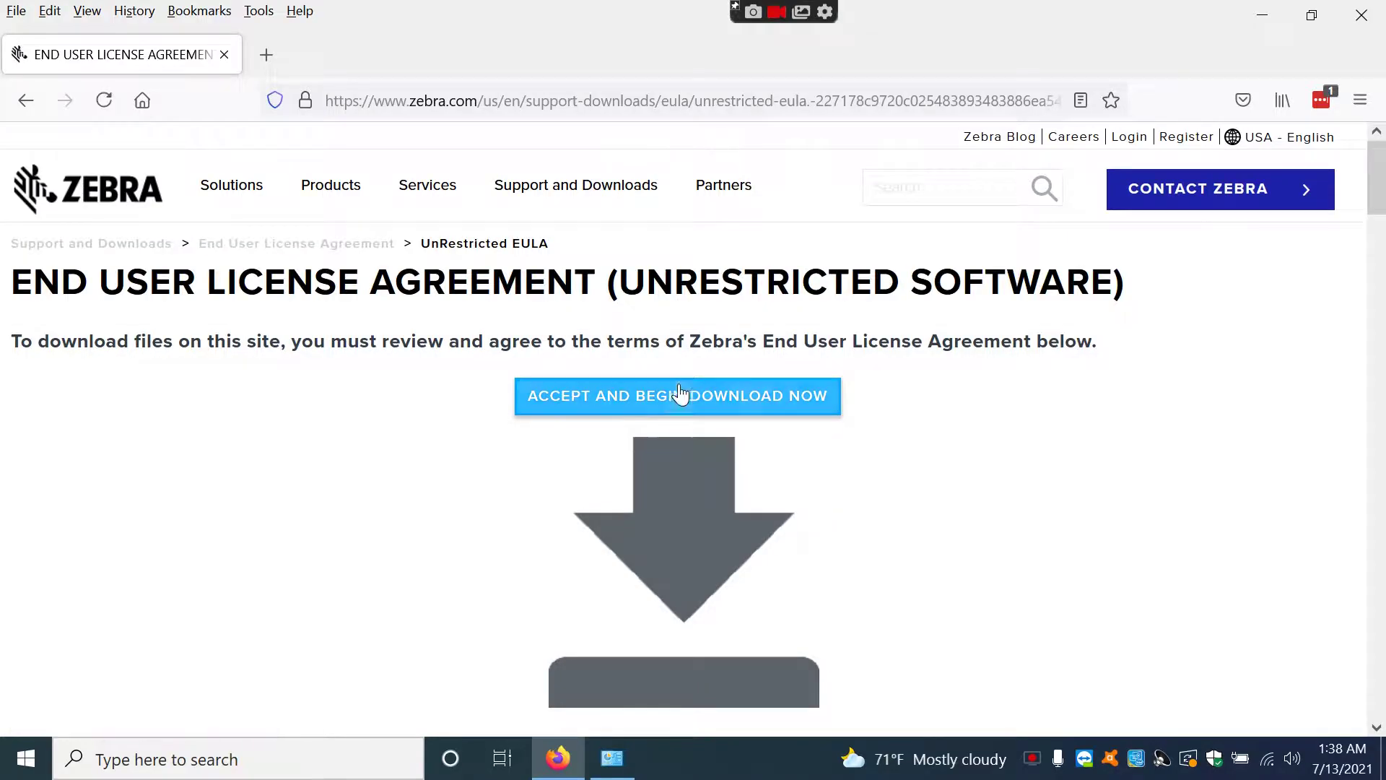
pyautogui.click(695, 424)
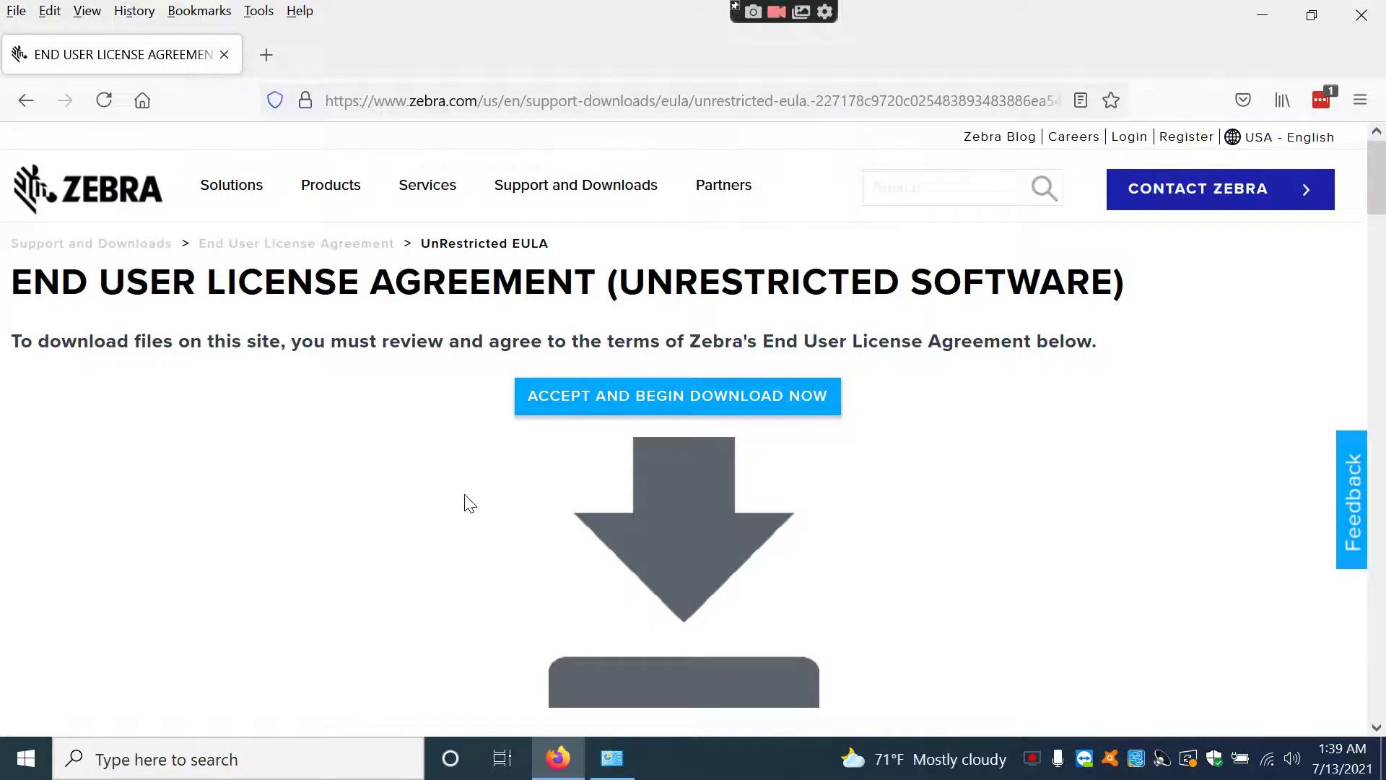
# Open the ZDesigner GK420d printing preferences from the Devices and Printers window.
pyautogui.click(614, 760)
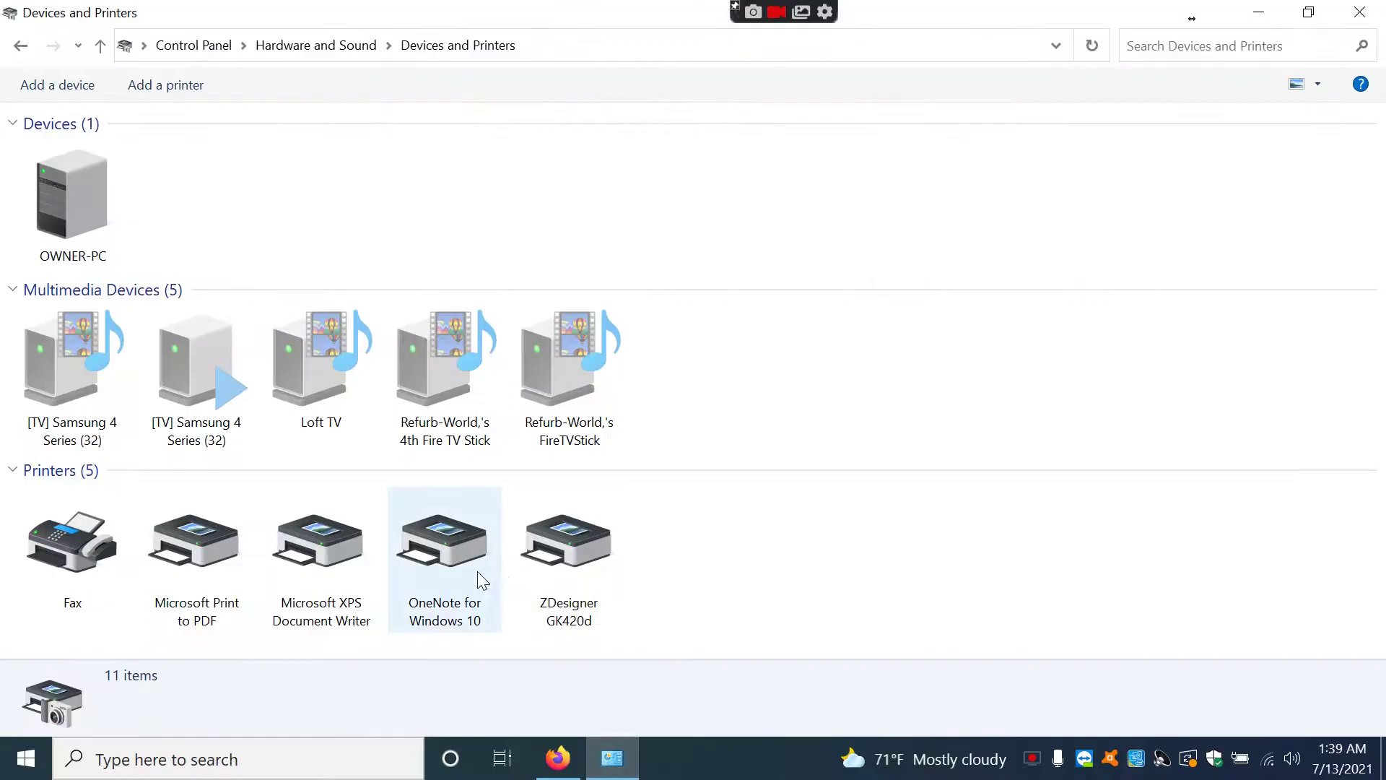
pyautogui.click(575, 553)
pyautogui.rightClick(575, 553)
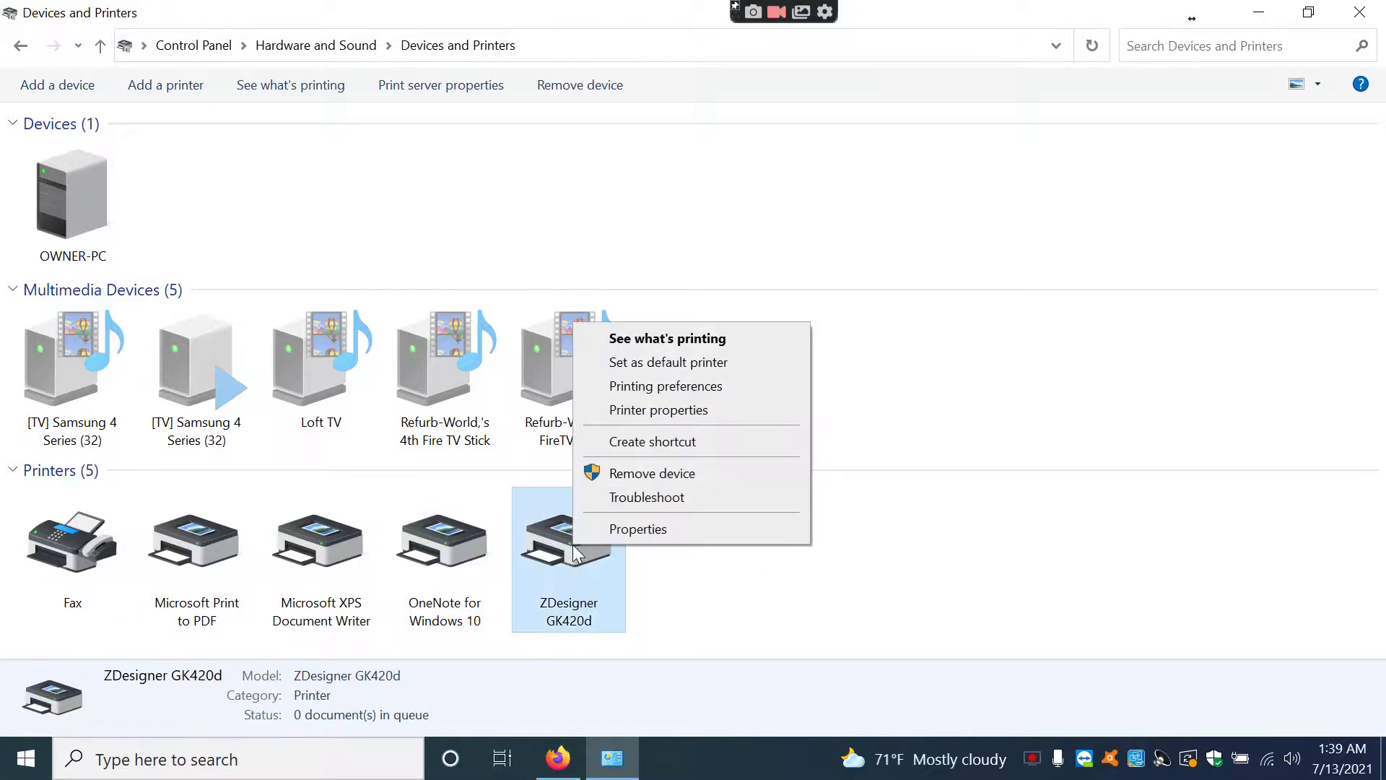
pyautogui.click(657, 387)
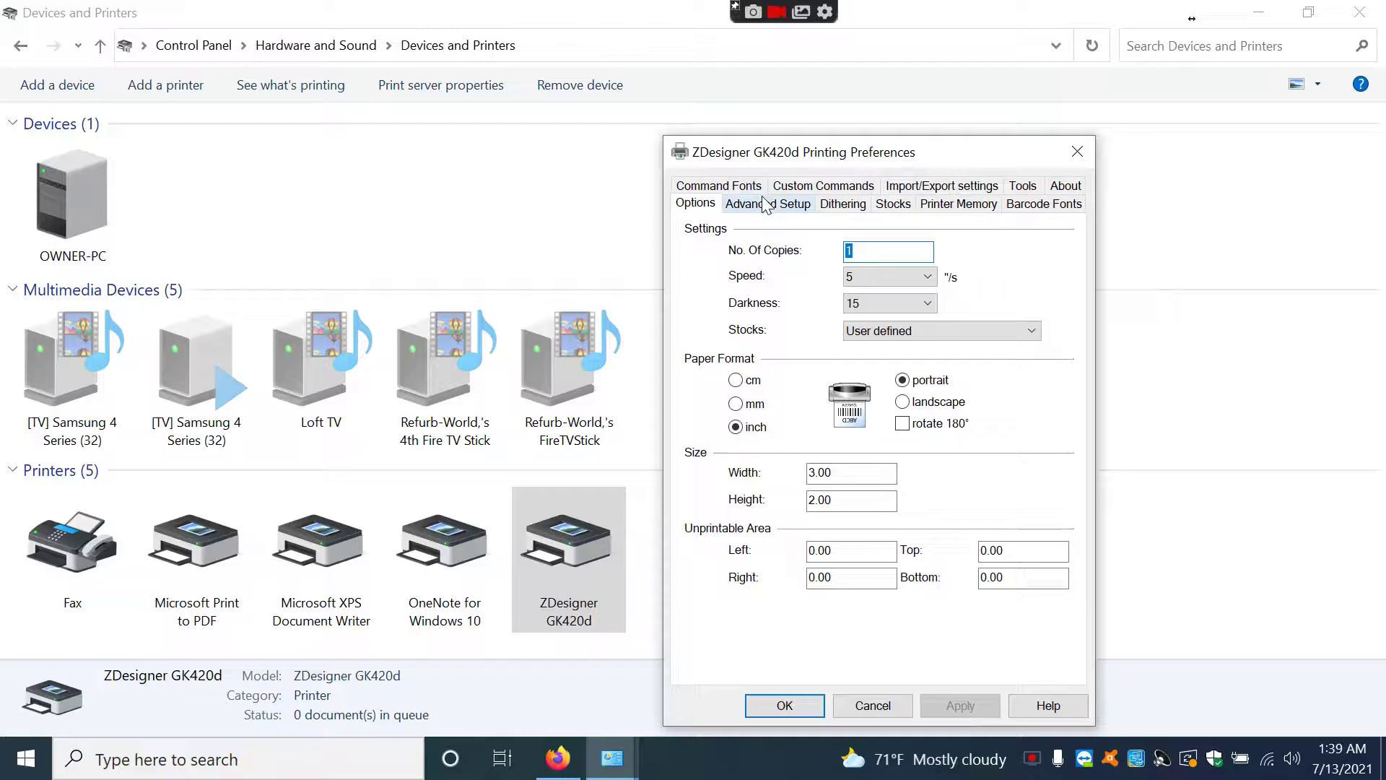
pyautogui.moveTo(814, 156); pyautogui.dragTo(730, 99)
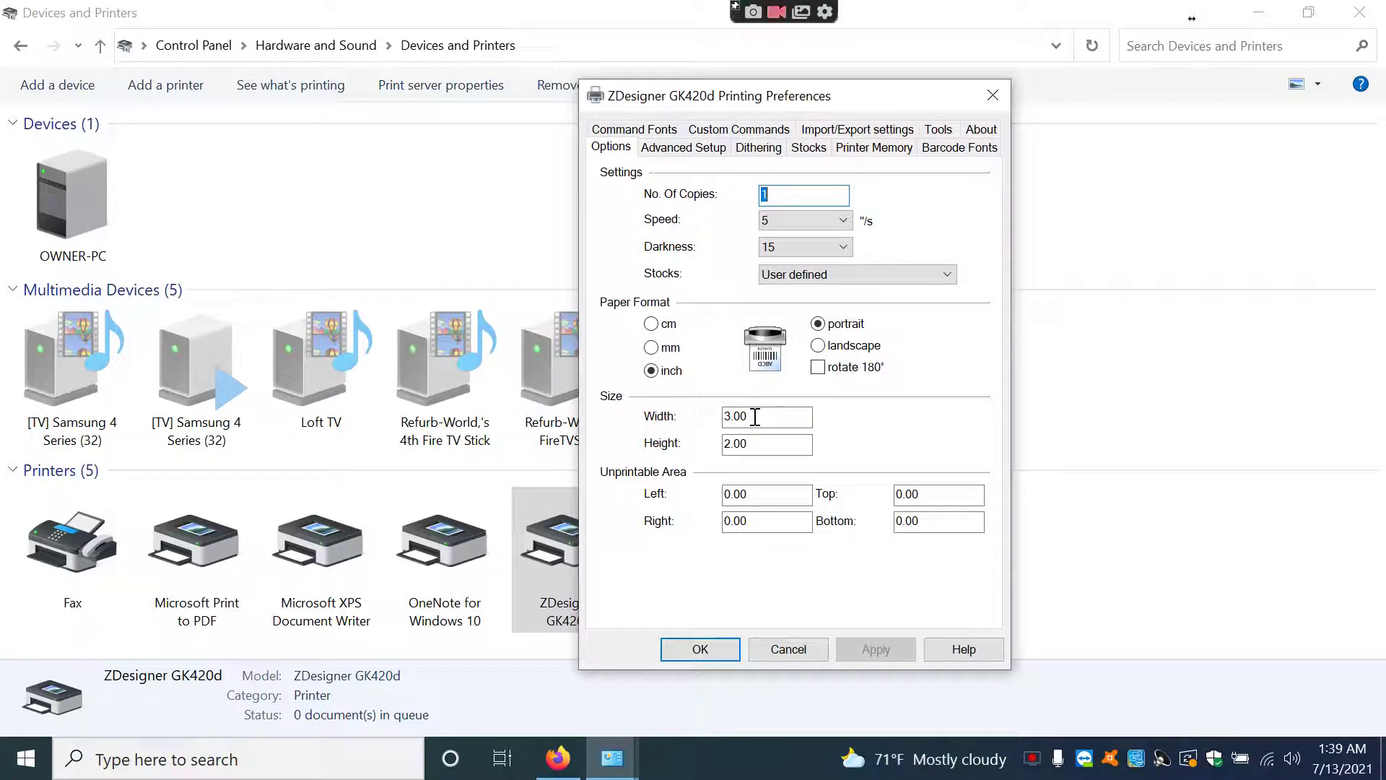
# Change the label width to 4 inches.
pyautogui.moveTo(755, 416); pyautogui.dragTo(705, 415)
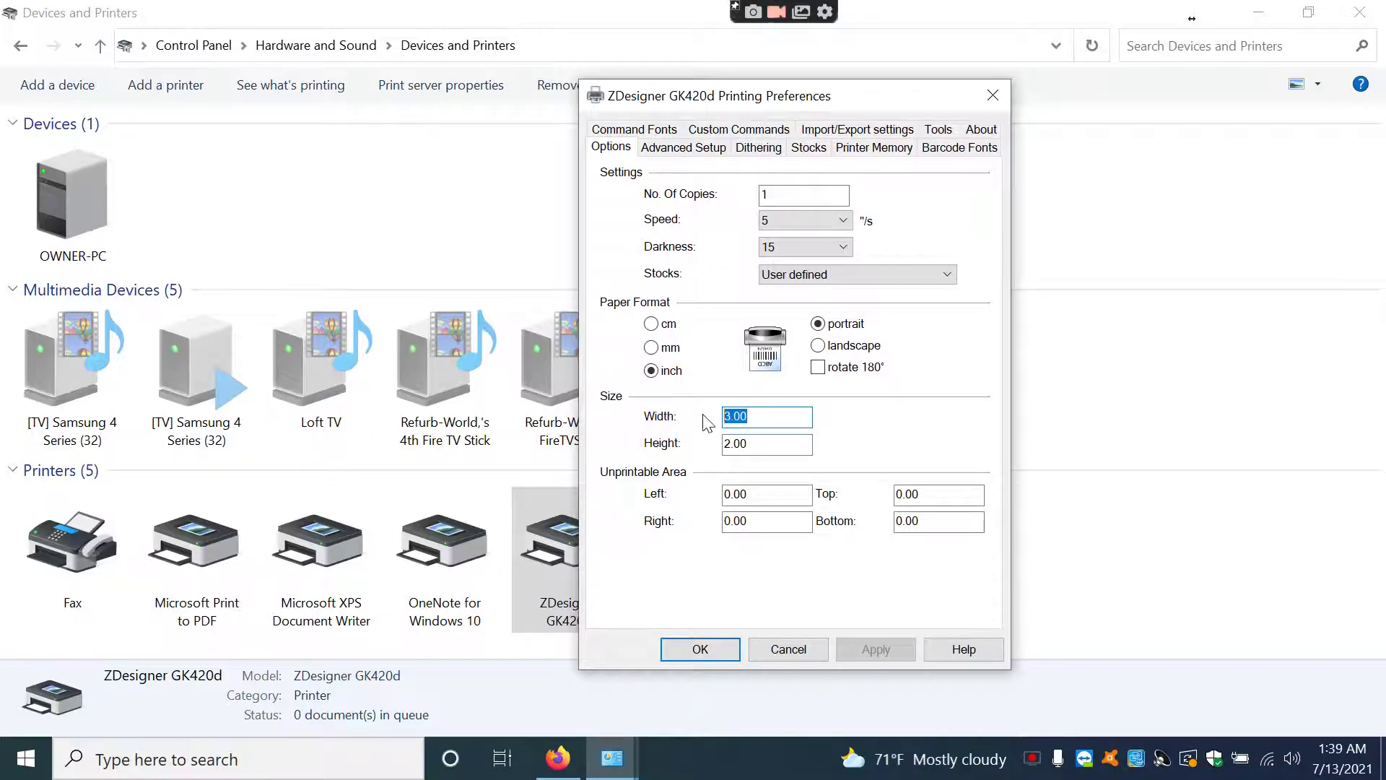
pyautogui.write('4')
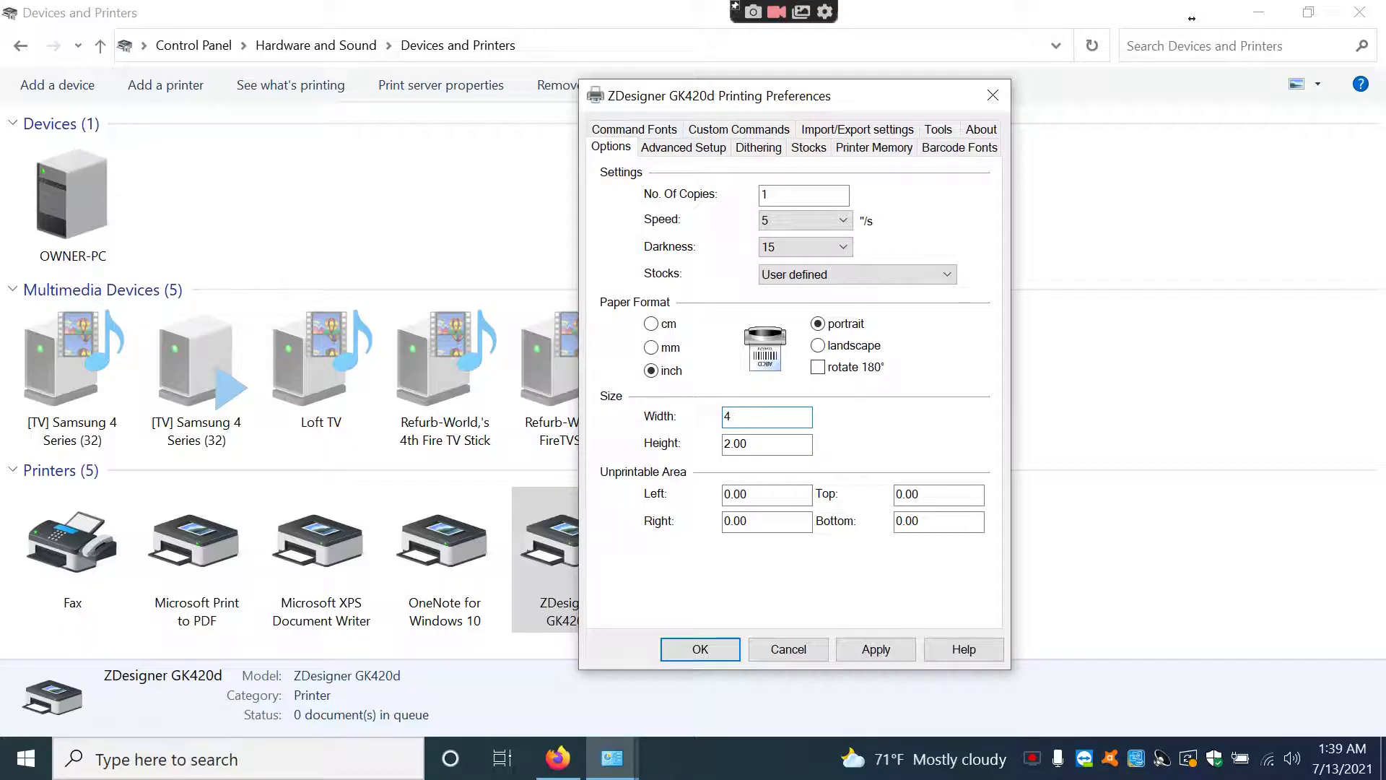
pyautogui.press('Tab')
# Enter label height 6 and darkness 20, and apply them.
pyautogui.write('6')
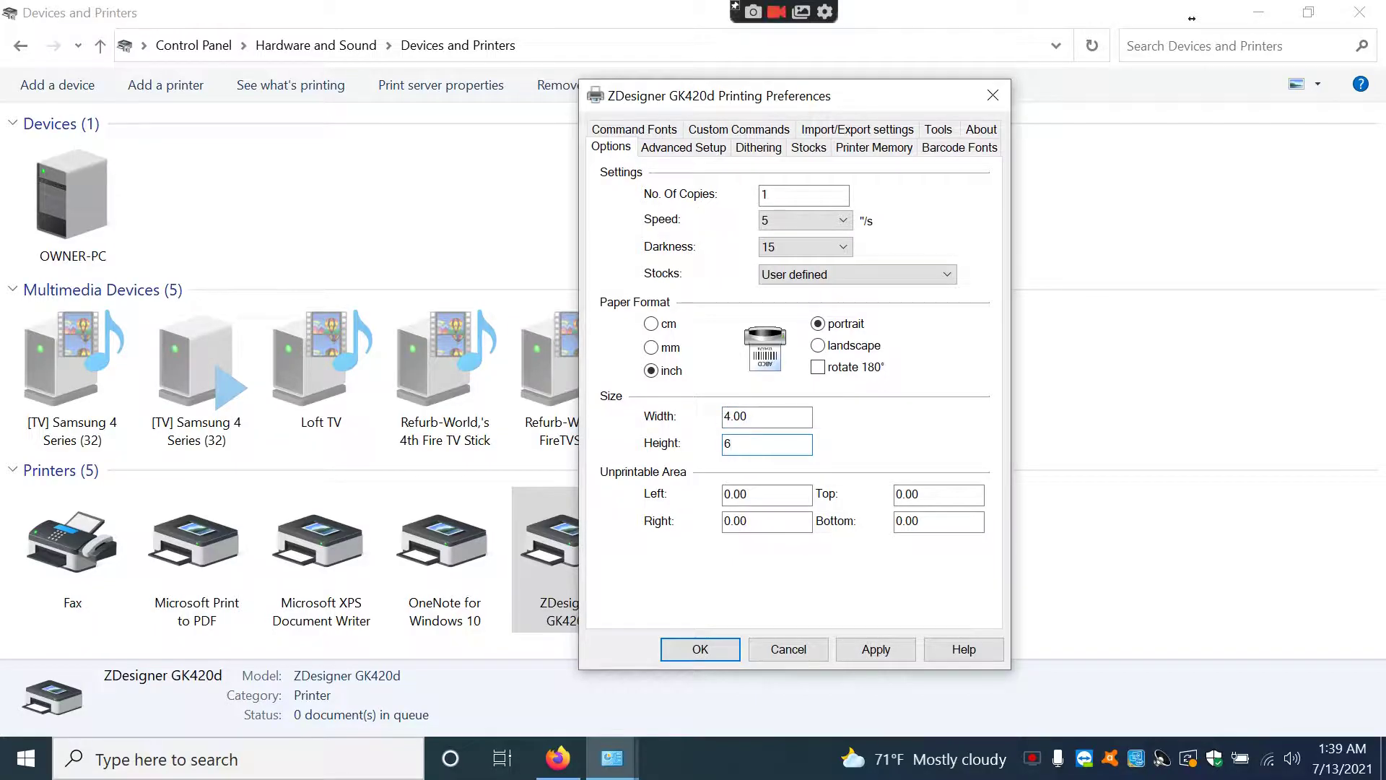
pyautogui.click(838, 247)
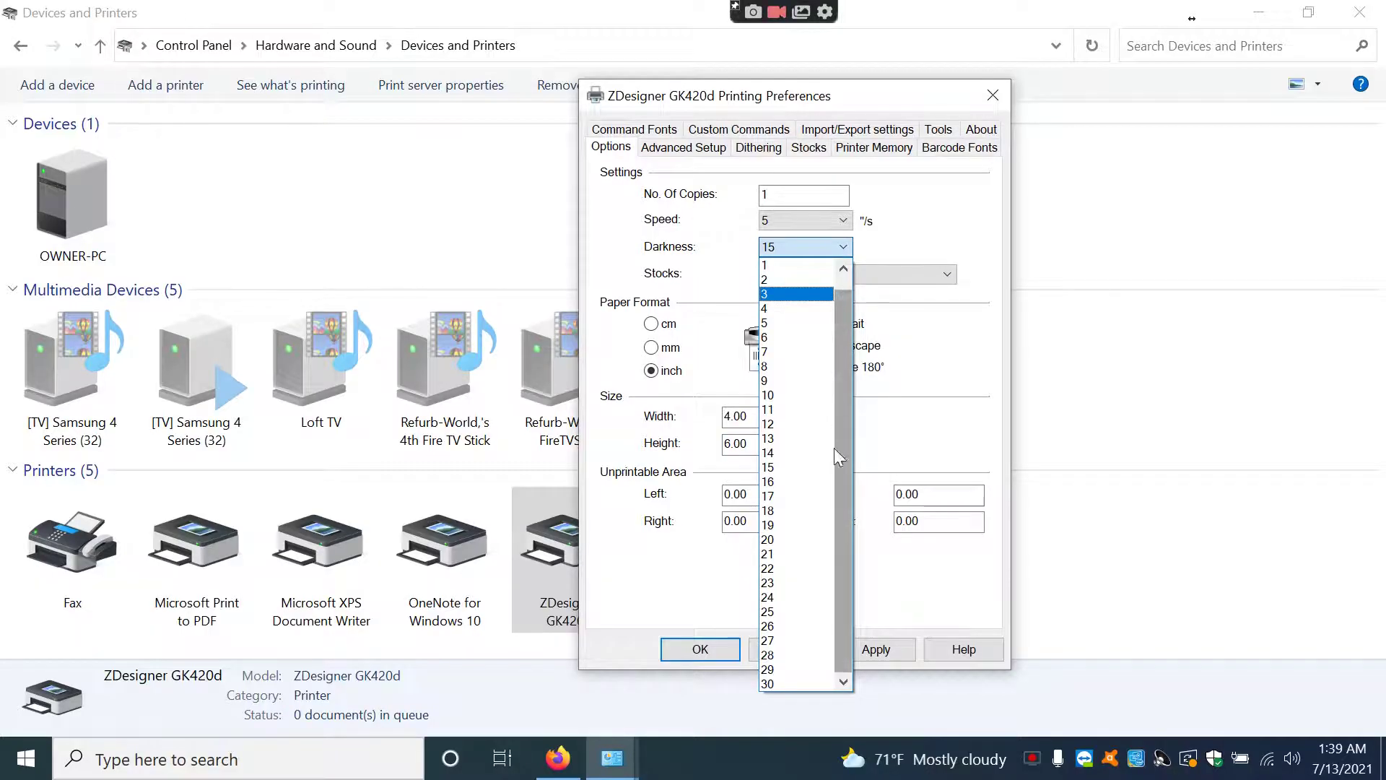
pyautogui.click(794, 539)
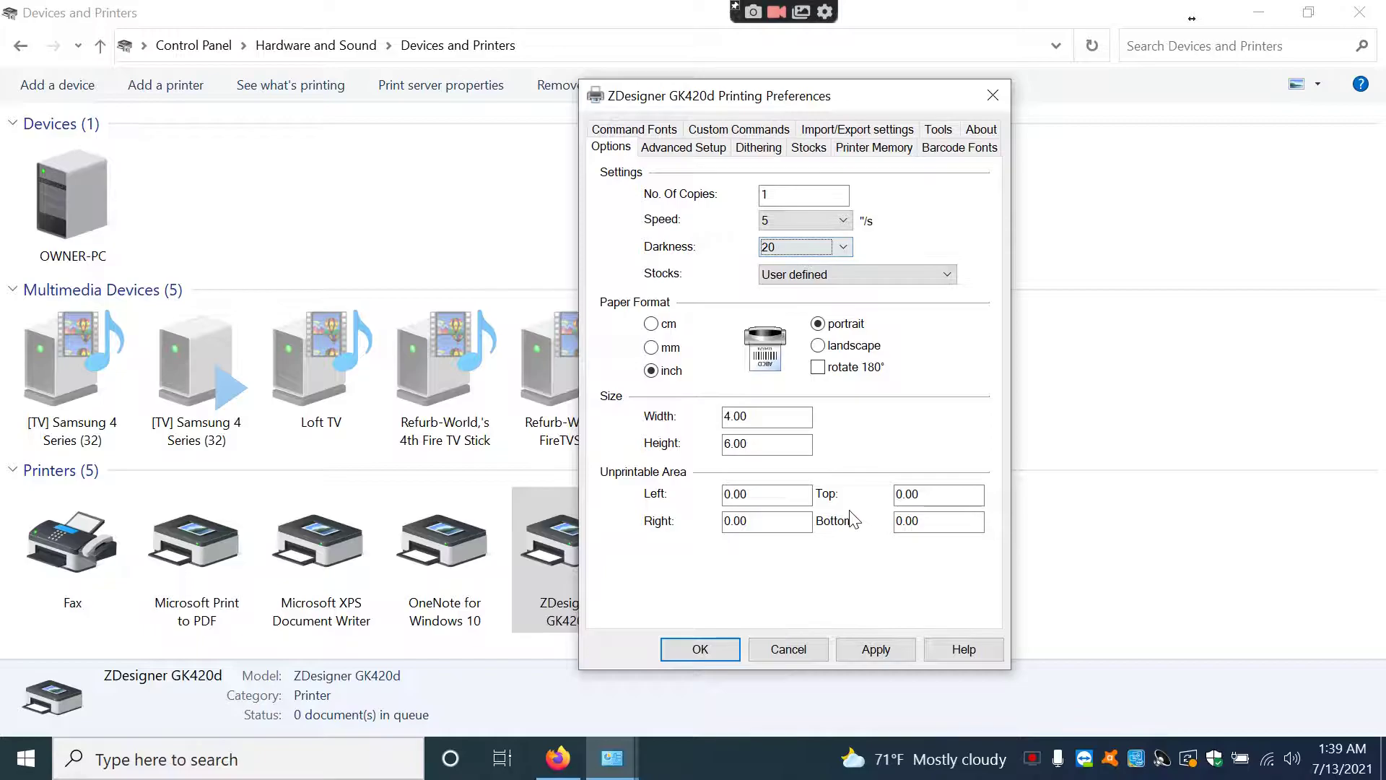
pyautogui.click(876, 649)
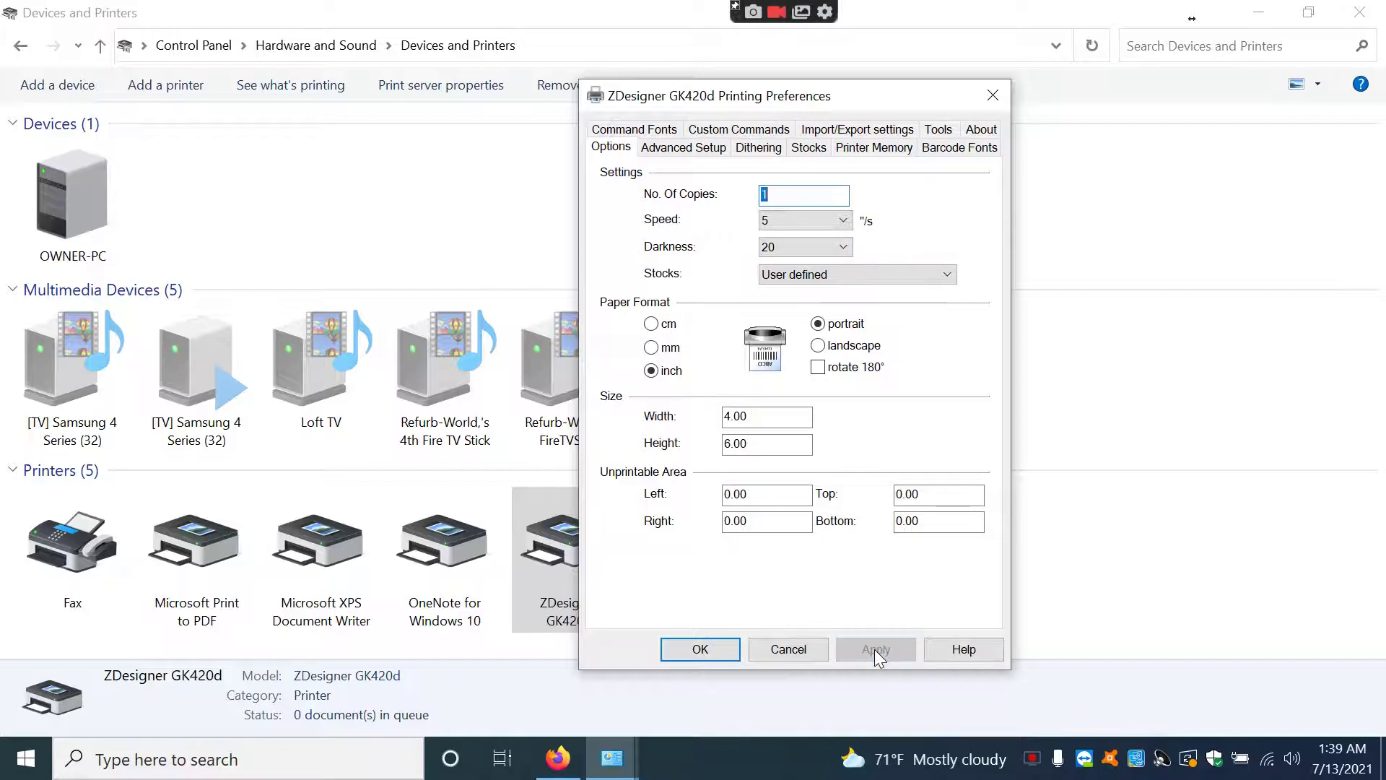
# Set dithering to None, apply it, and close the preferences with OK.
pyautogui.click(758, 149)
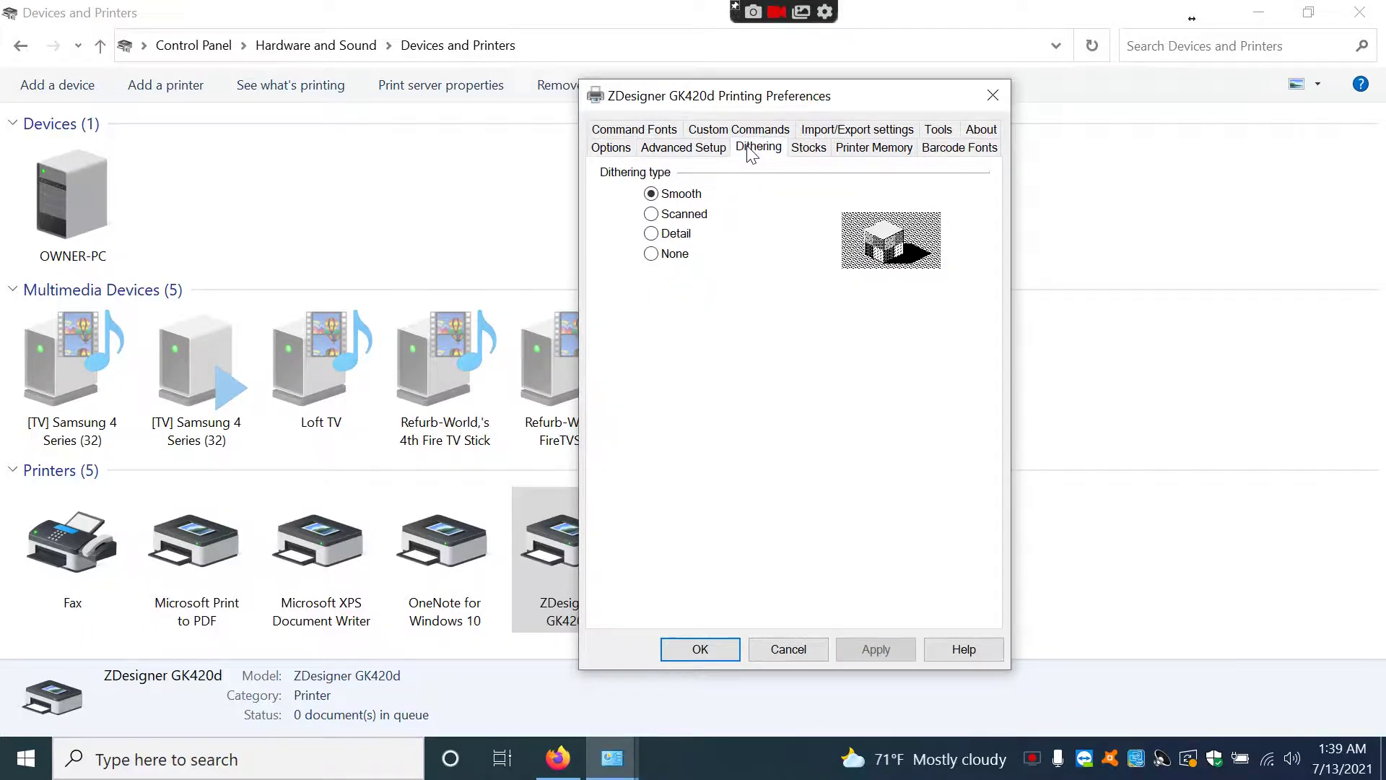
pyautogui.click(651, 254)
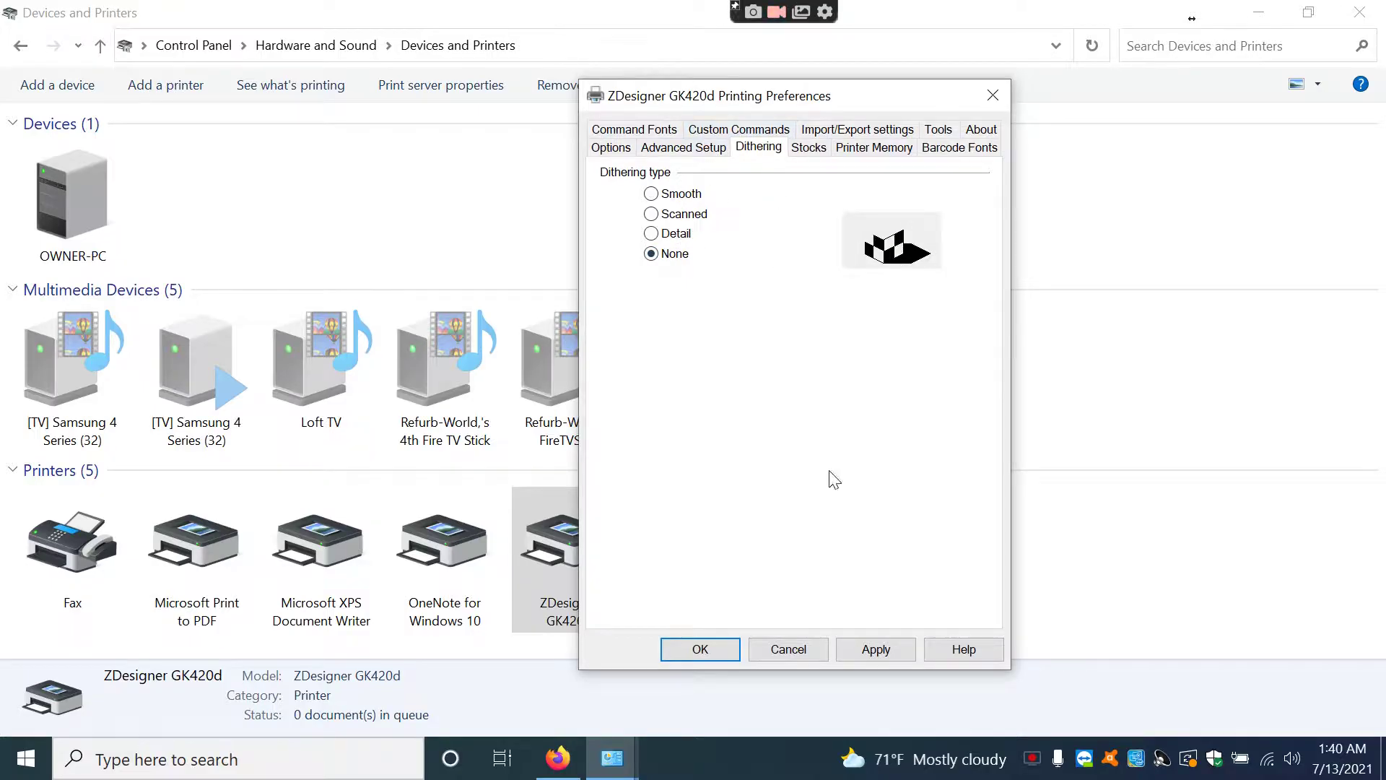
pyautogui.click(885, 649)
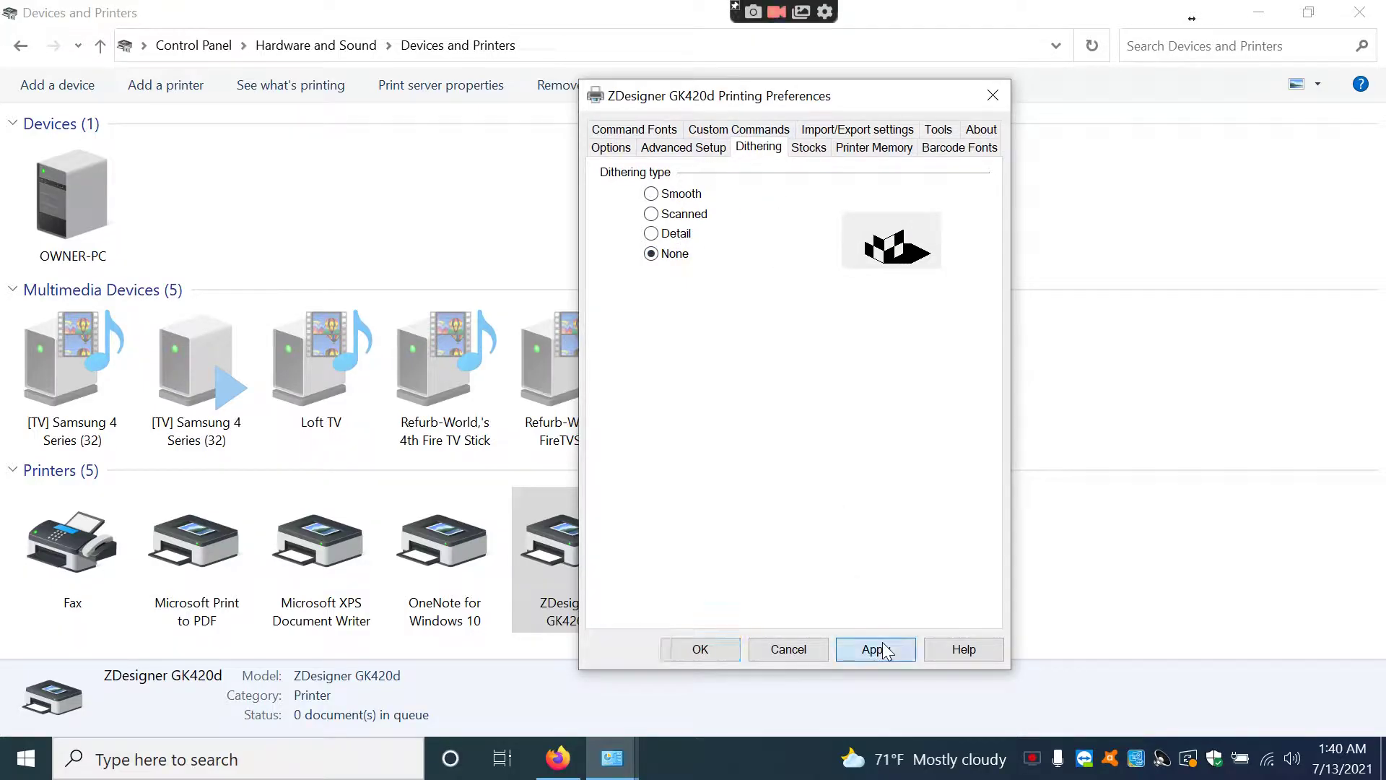
pyautogui.click(700, 649)
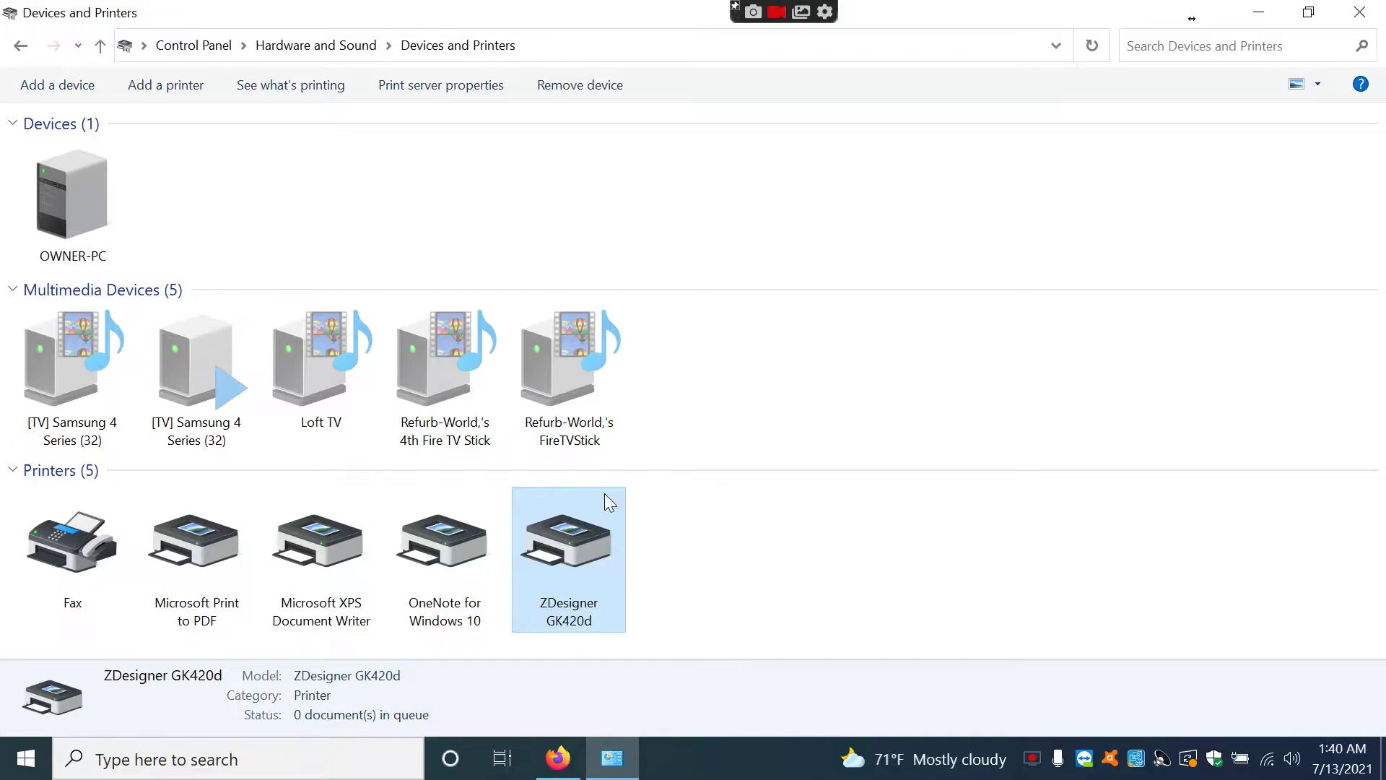
# Print a test page from the ZDesigner GK420d printer properties, then close them.
pyautogui.rightClick(555, 561)
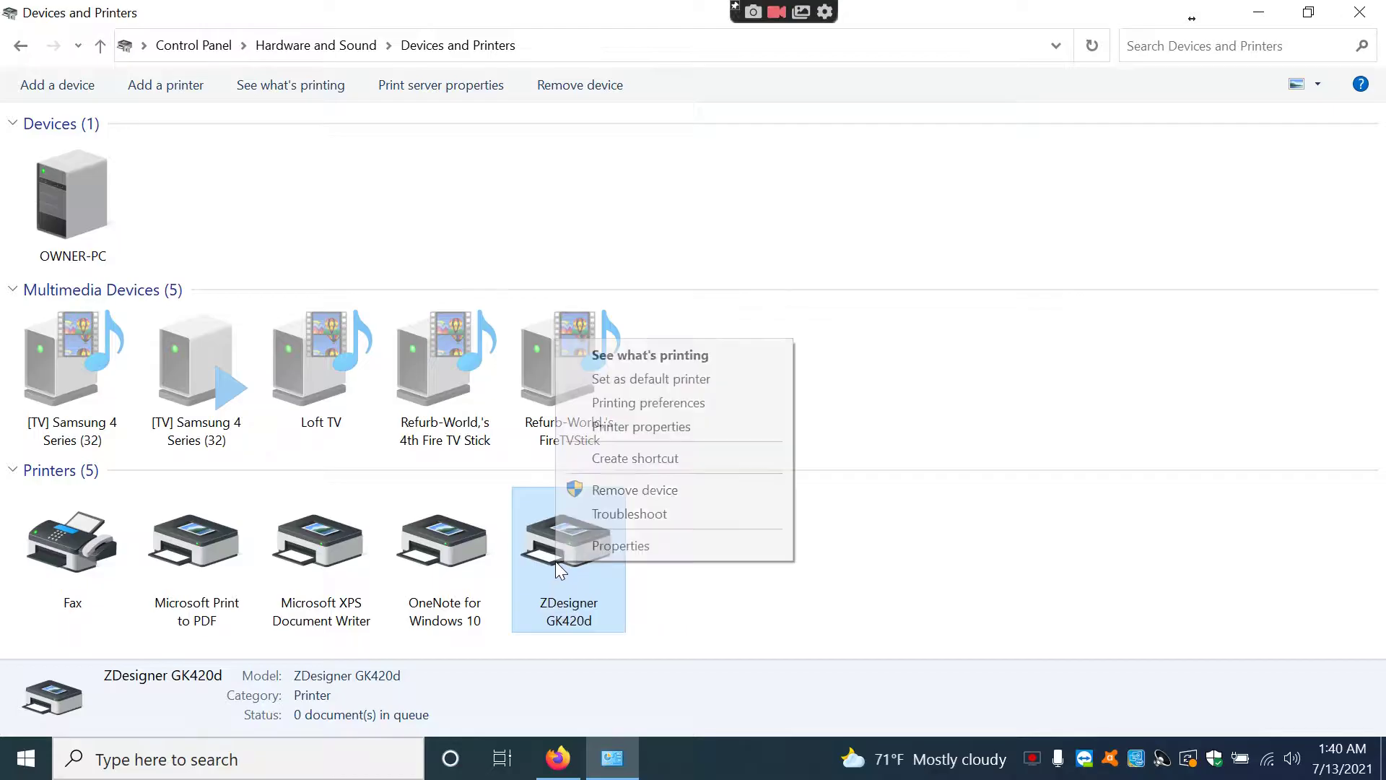
pyautogui.click(628, 427)
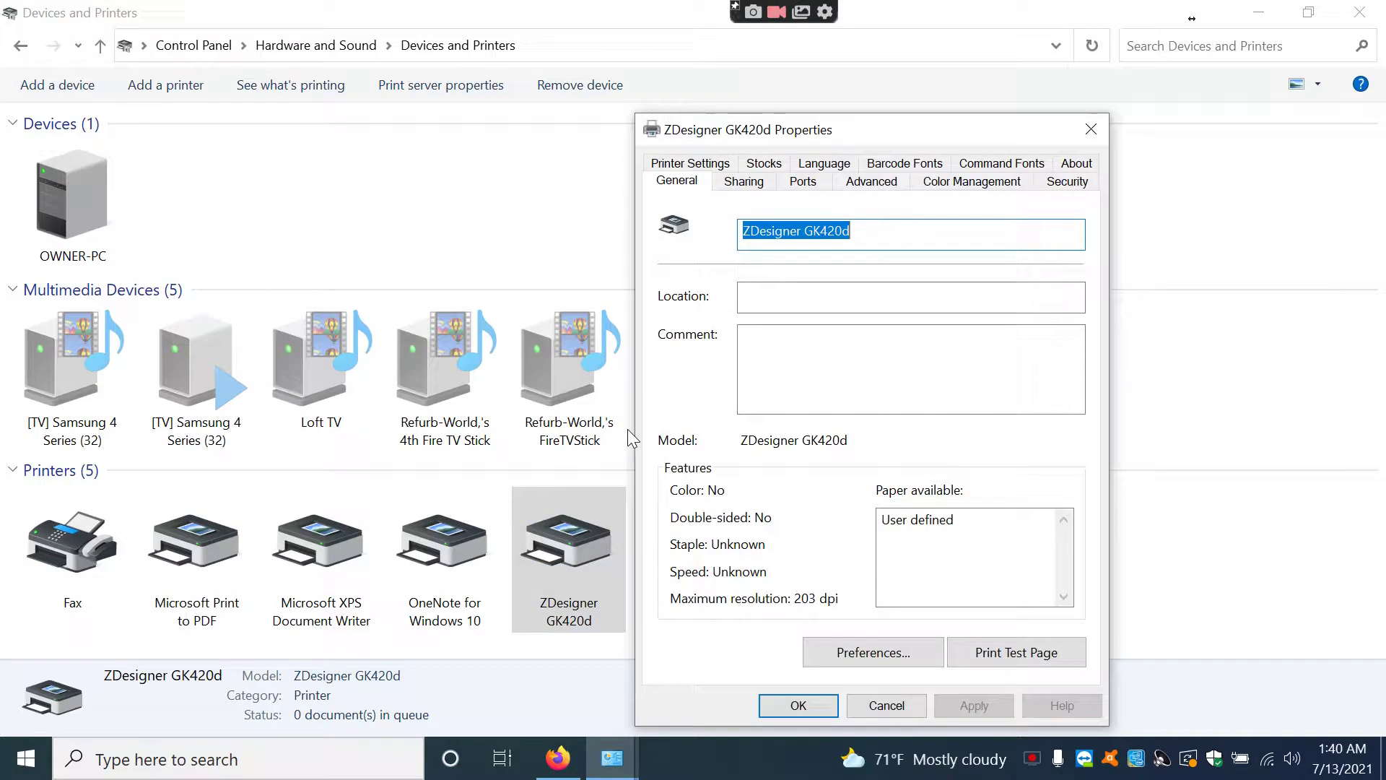
pyautogui.click(1016, 653)
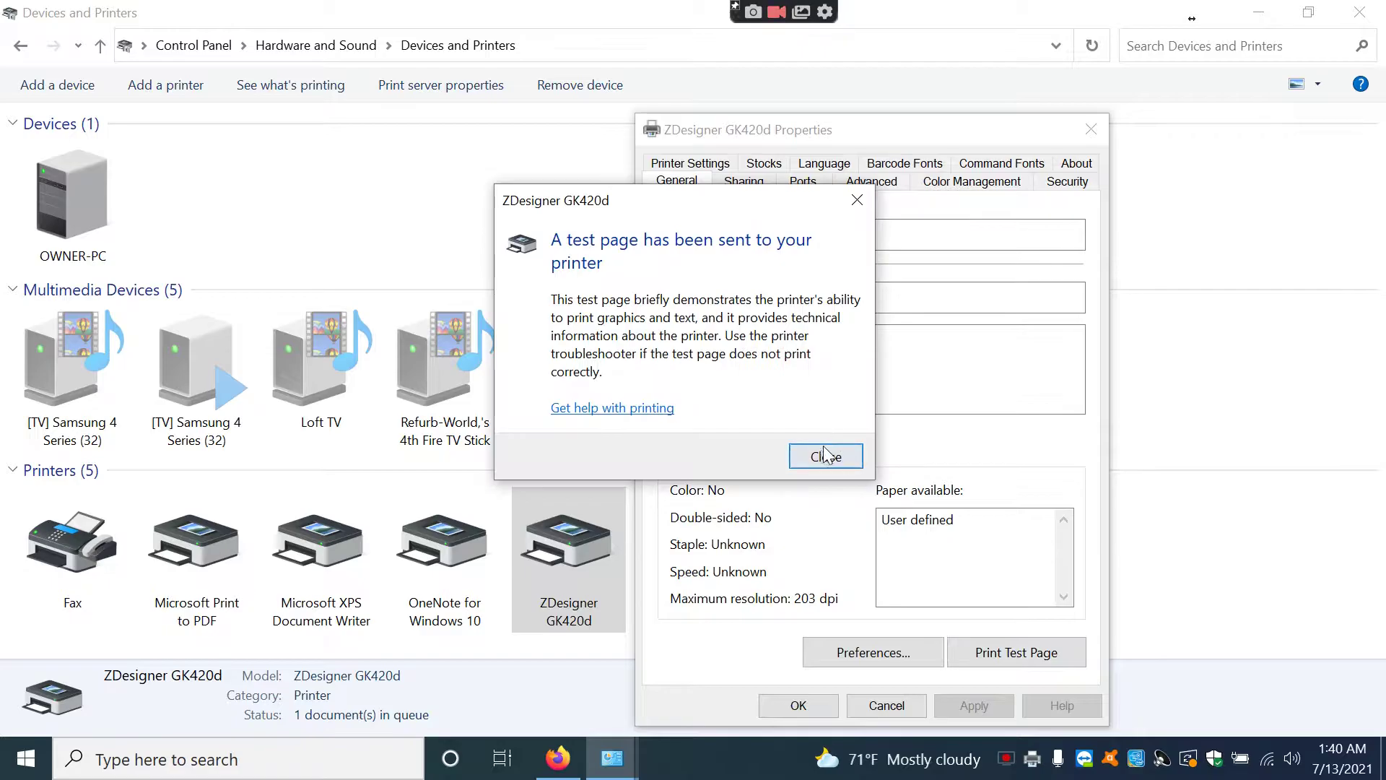
pyautogui.click(826, 456)
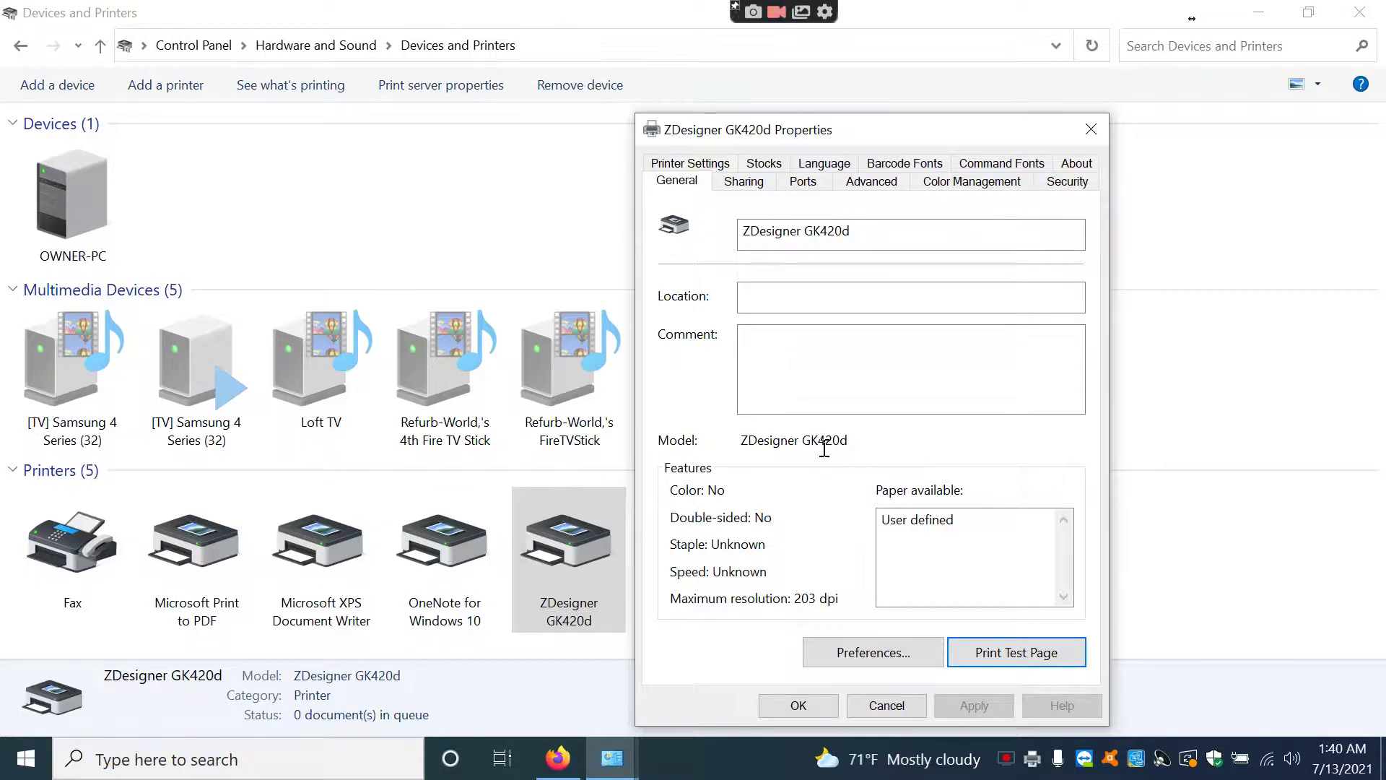
pyautogui.click(1089, 130)
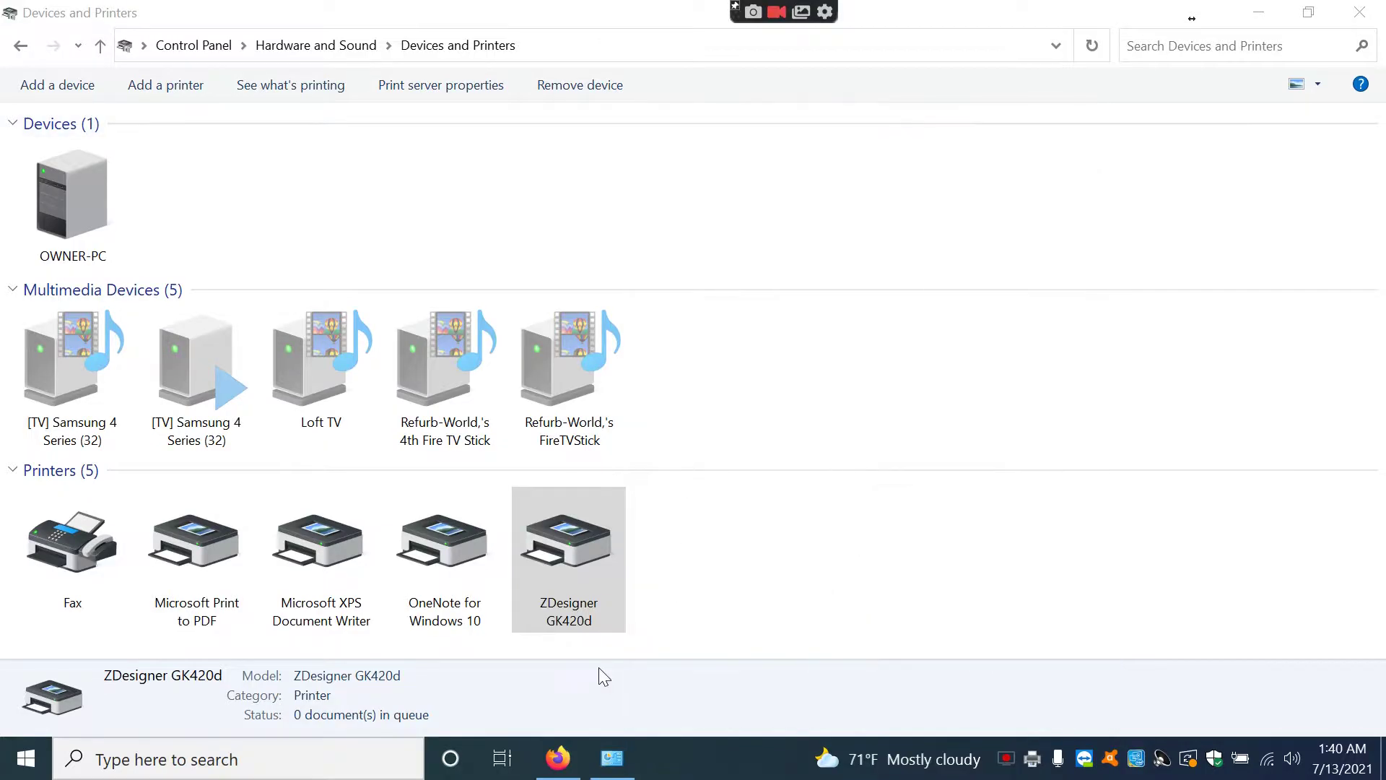
# Open the ZDesigner GK420d printing preferences again.
pyautogui.click(559, 554)
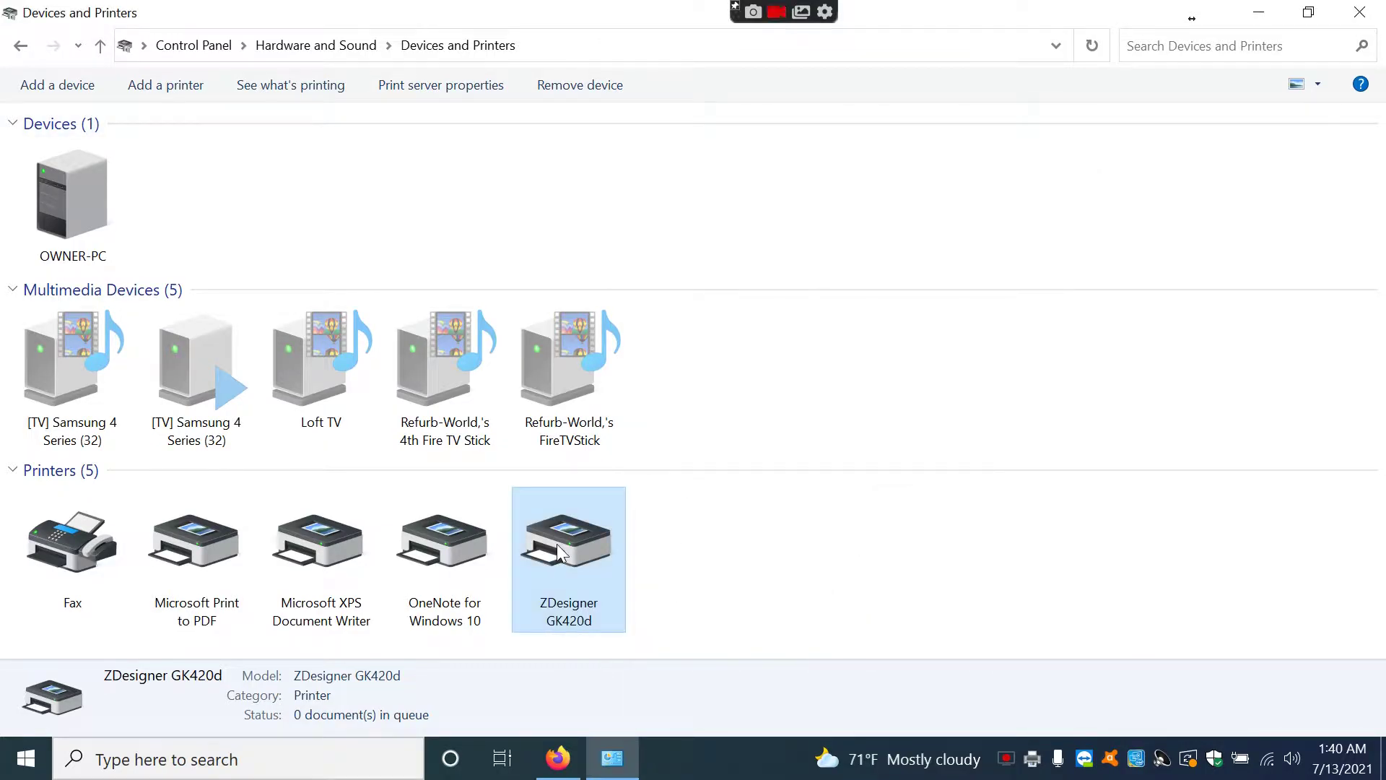
pyautogui.rightClick(558, 546)
pyautogui.moveTo(558, 546)
pyautogui.mouseDown()
pyautogui.moveTo(577, 482)
pyautogui.moveTo(561, 546)
pyautogui.mouseUp()
pyautogui.rightClick(569, 532)
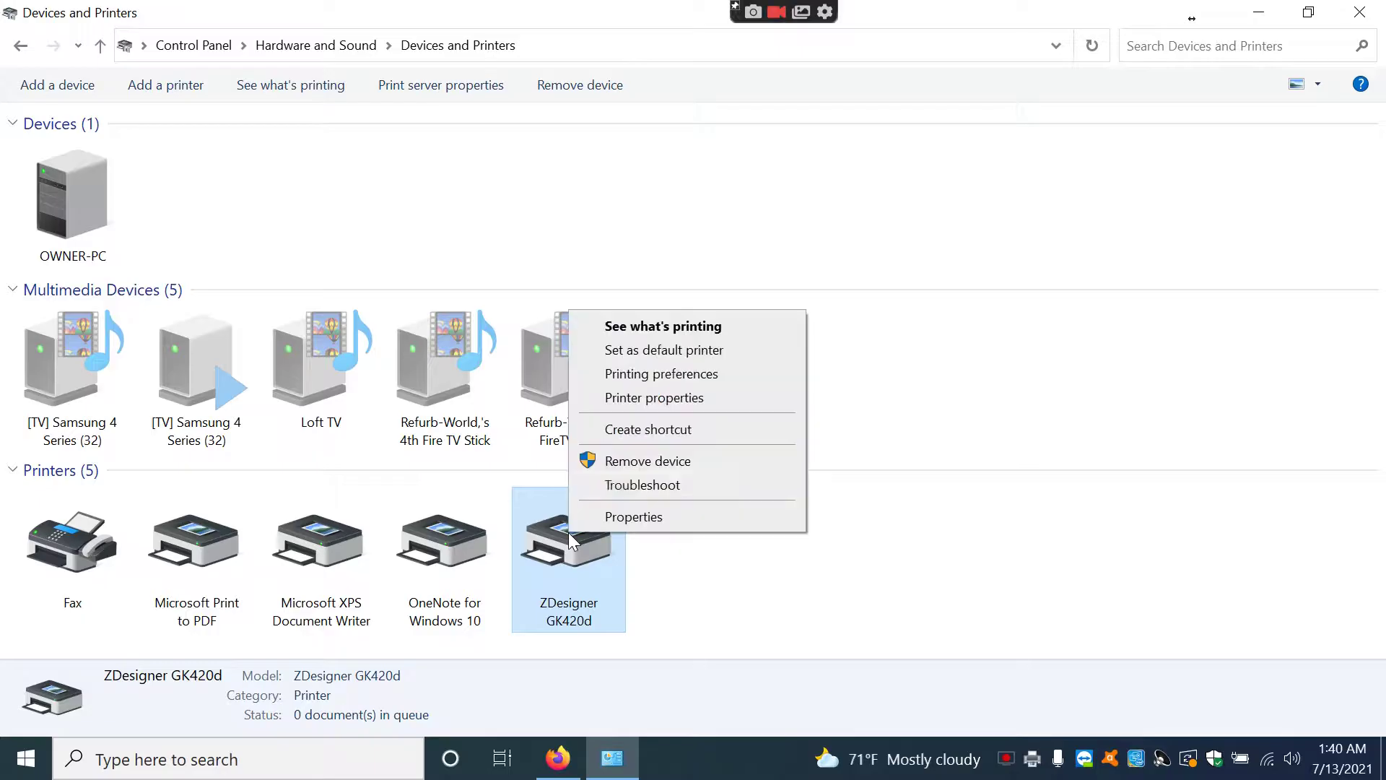
pyautogui.click(657, 376)
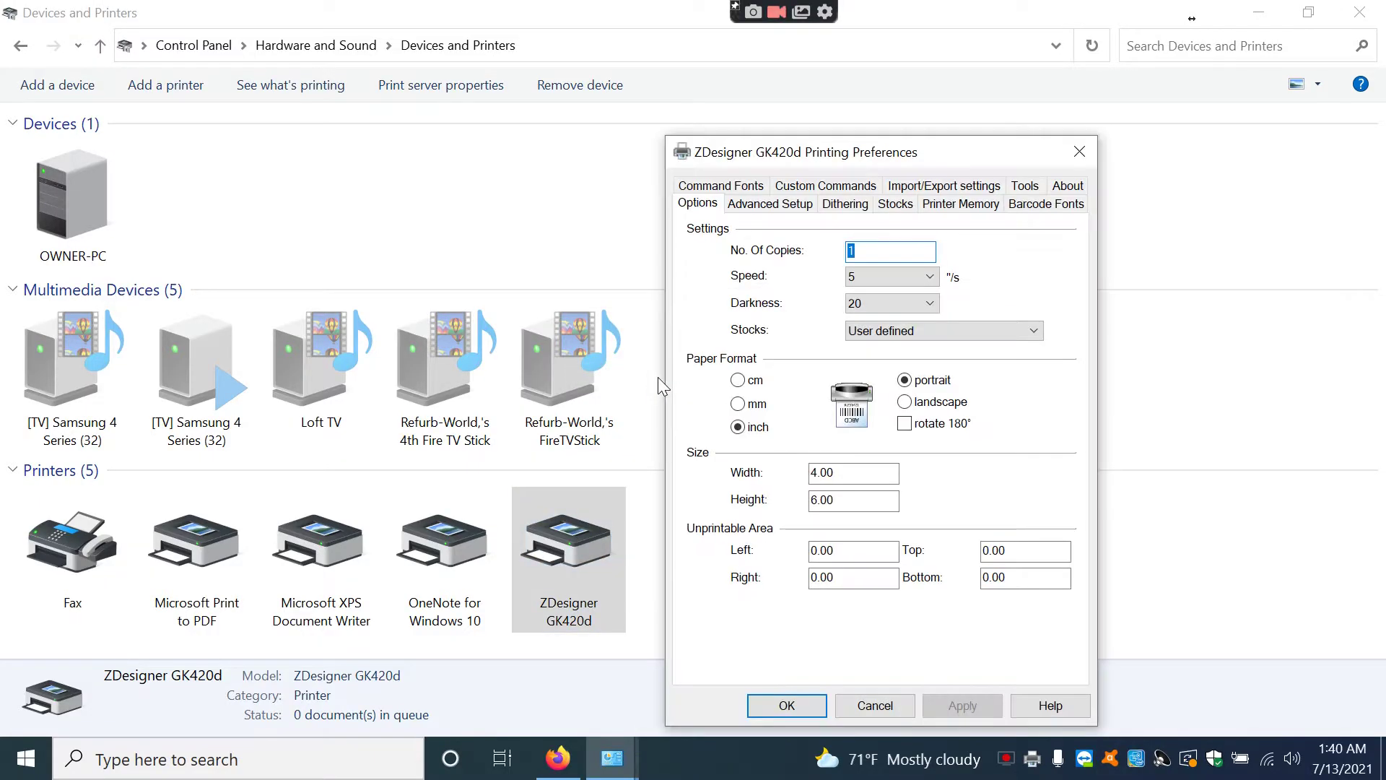
# Send the Calibrate media command from the Tools tab and close the dialog.
pyautogui.click(1022, 190)
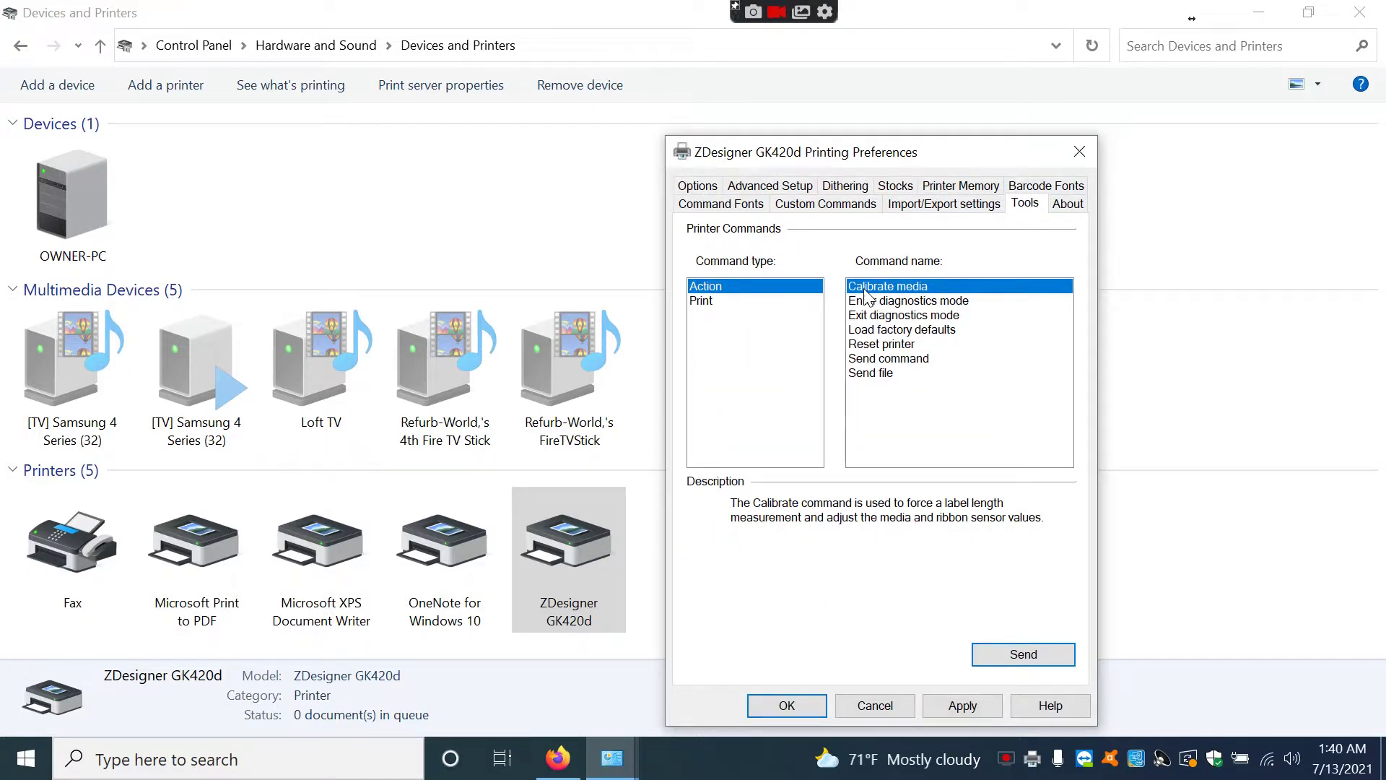
pyautogui.click(1024, 655)
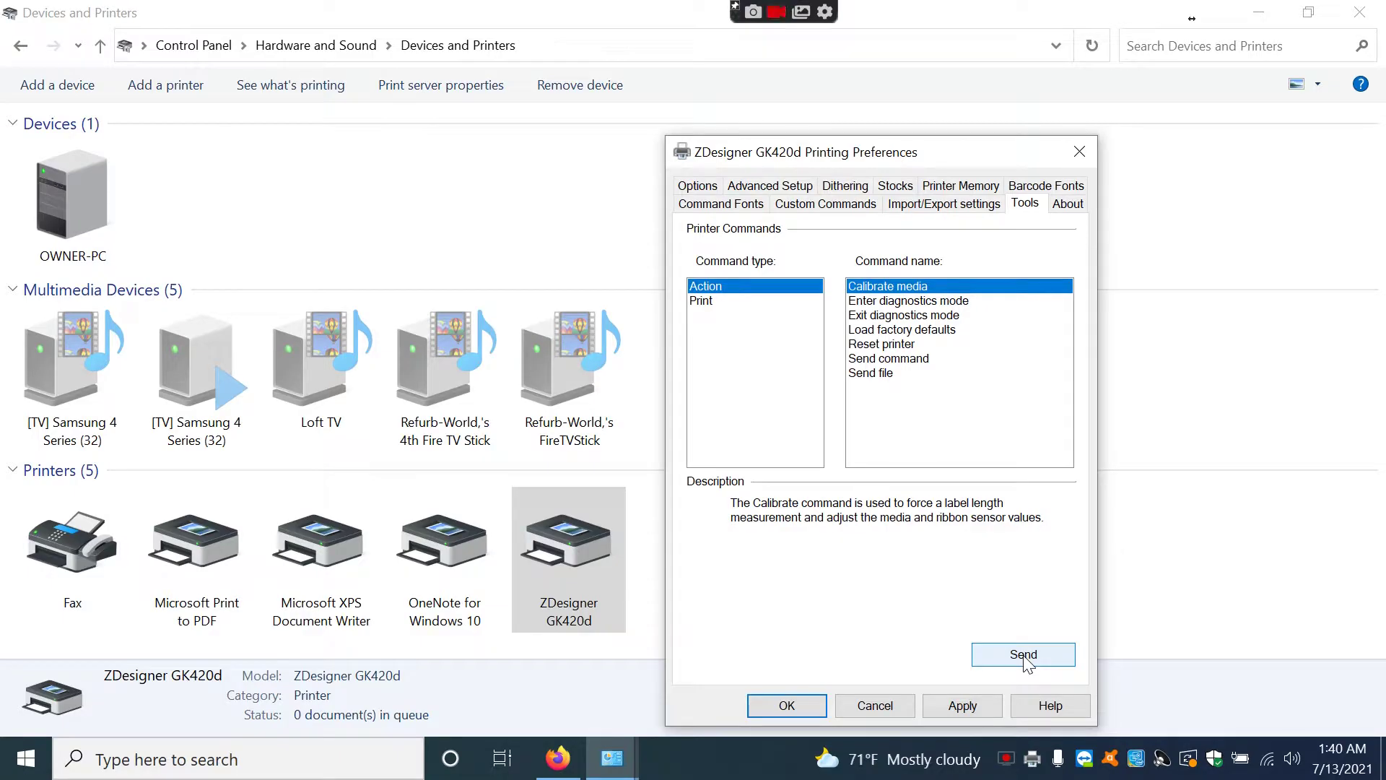
pyautogui.click(1078, 151)
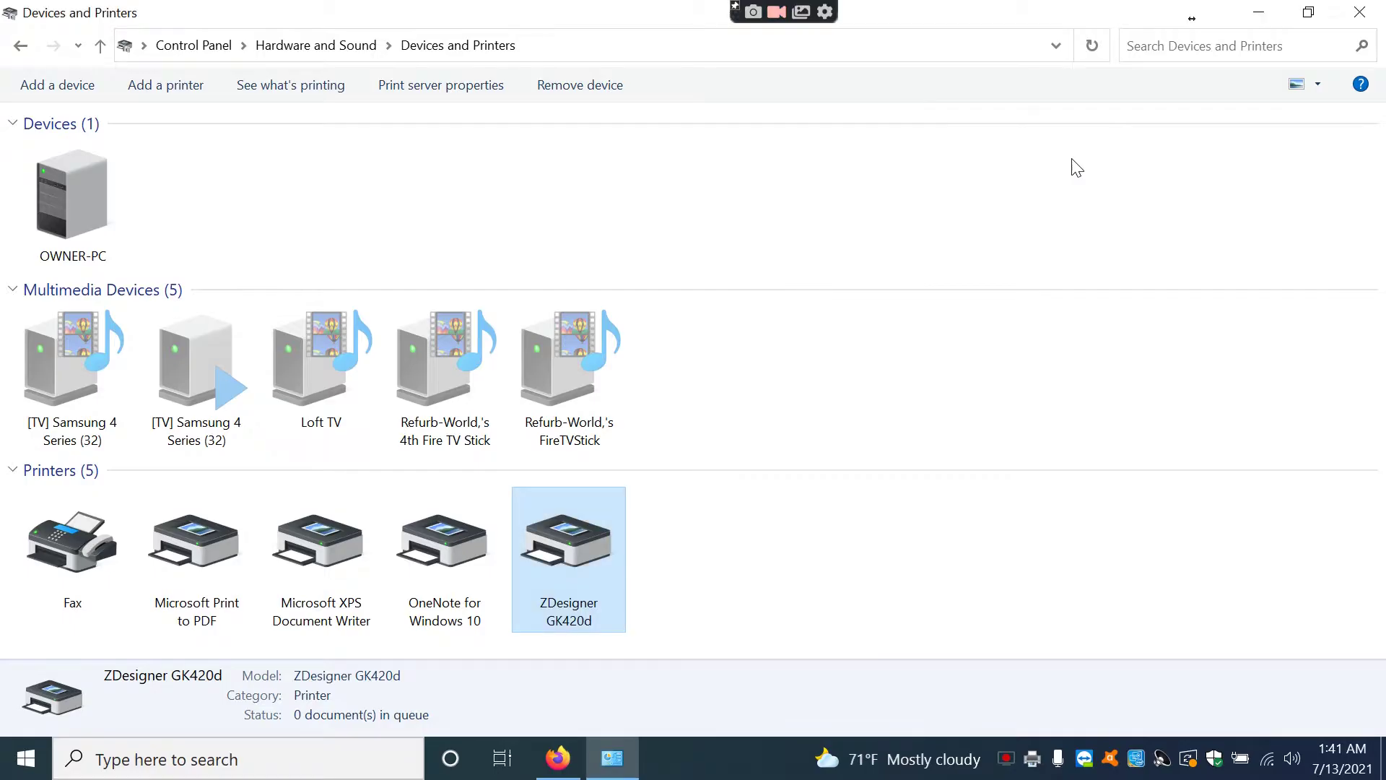